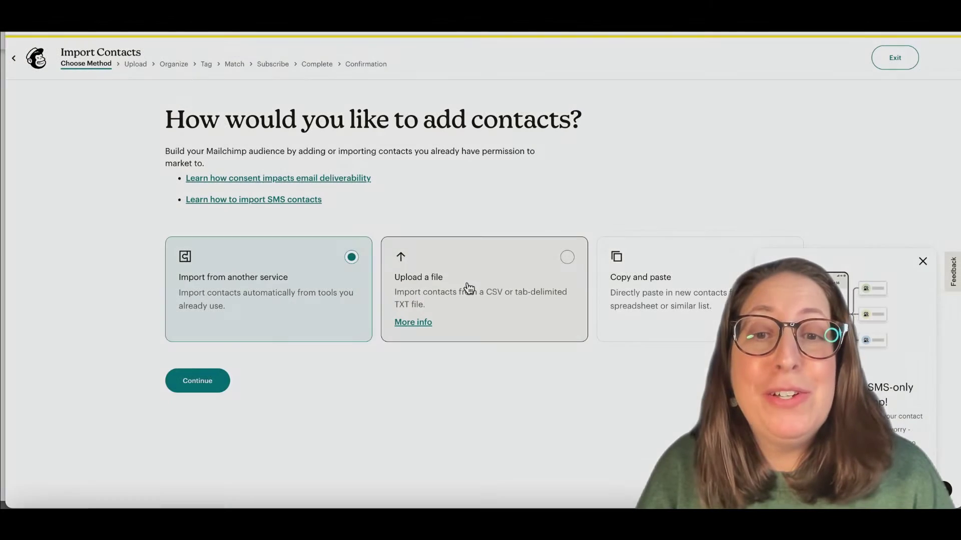
Step: Choose file upload as the way to add contacts and upload Demo Import List.csv
{"action": "left_click", "coordinate": [466, 285]}
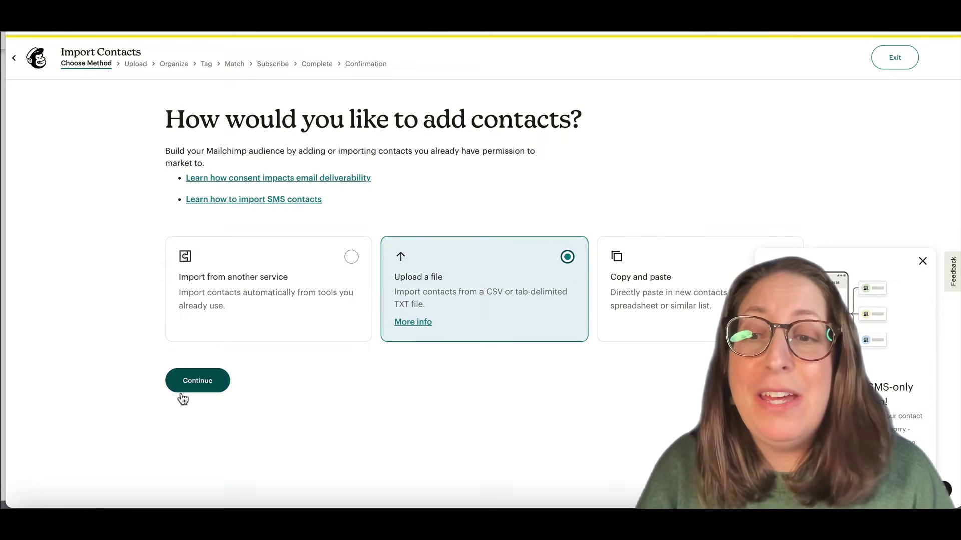
{"action": "left_click", "coordinate": [194, 388]}
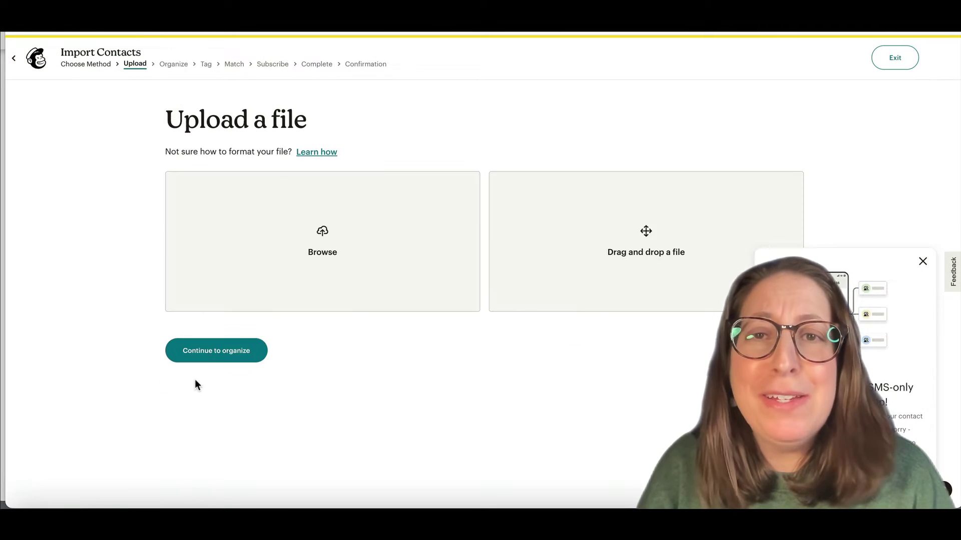
{"action": "left_click", "coordinate": [356, 227]}
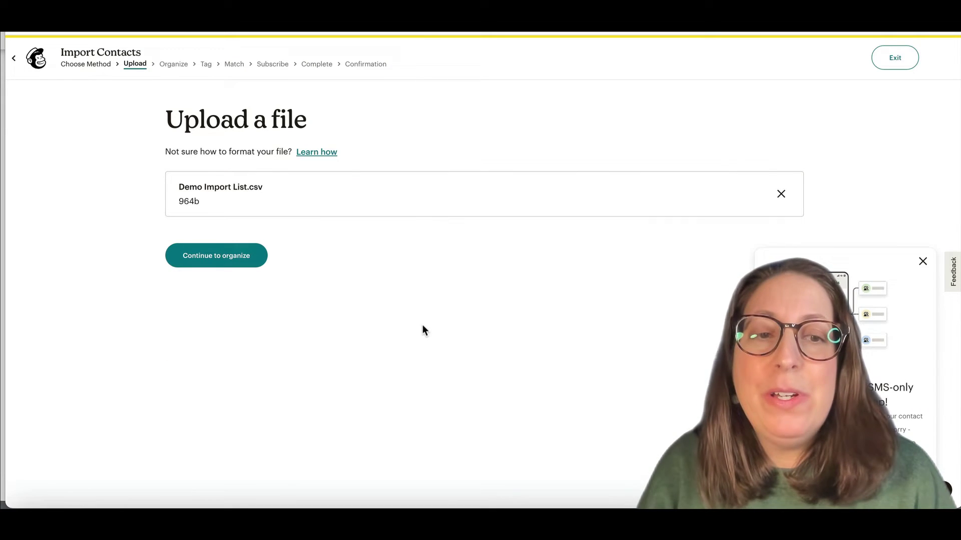
{"action": "left_click", "coordinate": [244, 259]}
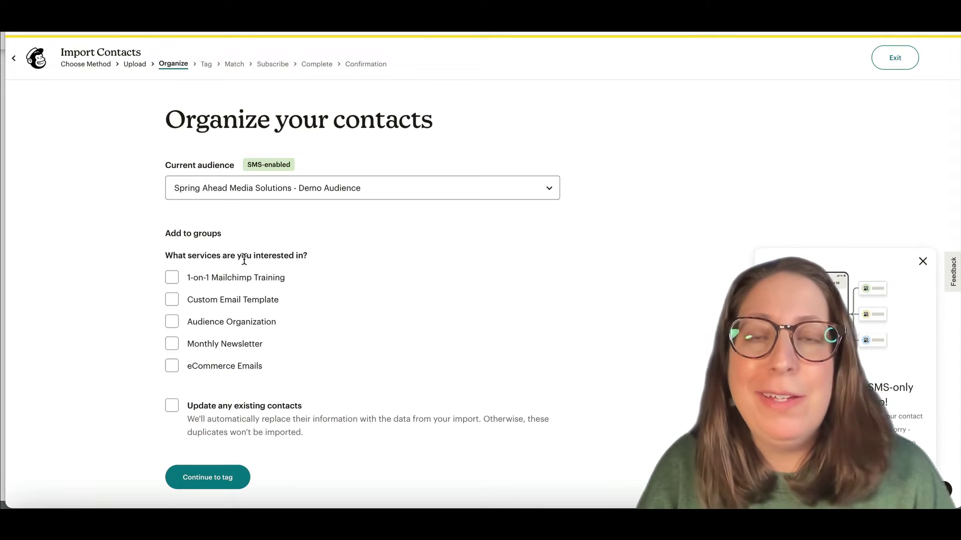
Step: Set the import to update any existing contacts and continue to column matching without adding groups or tags
{"action": "left_click", "coordinate": [171, 405]}
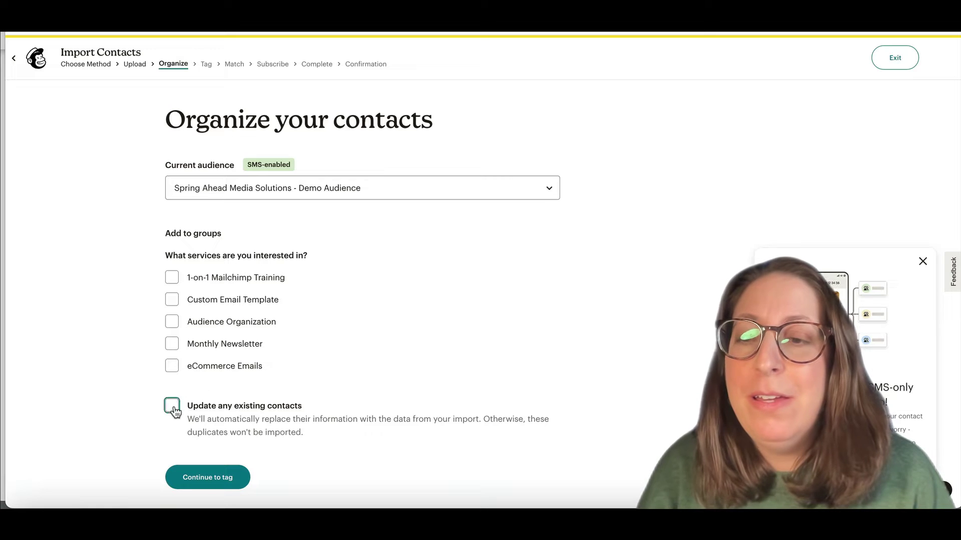
{"action": "left_click", "coordinate": [204, 479]}
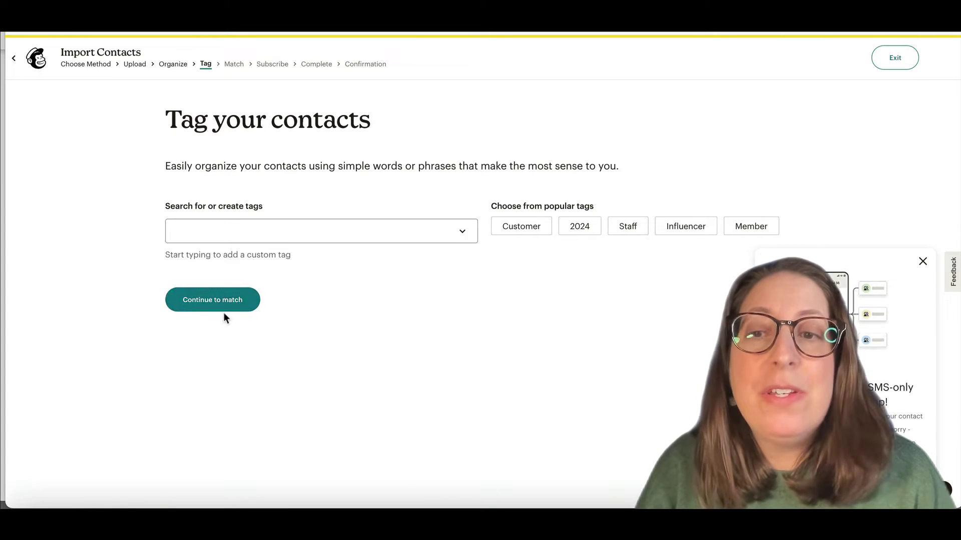
{"action": "left_click", "coordinate": [231, 301]}
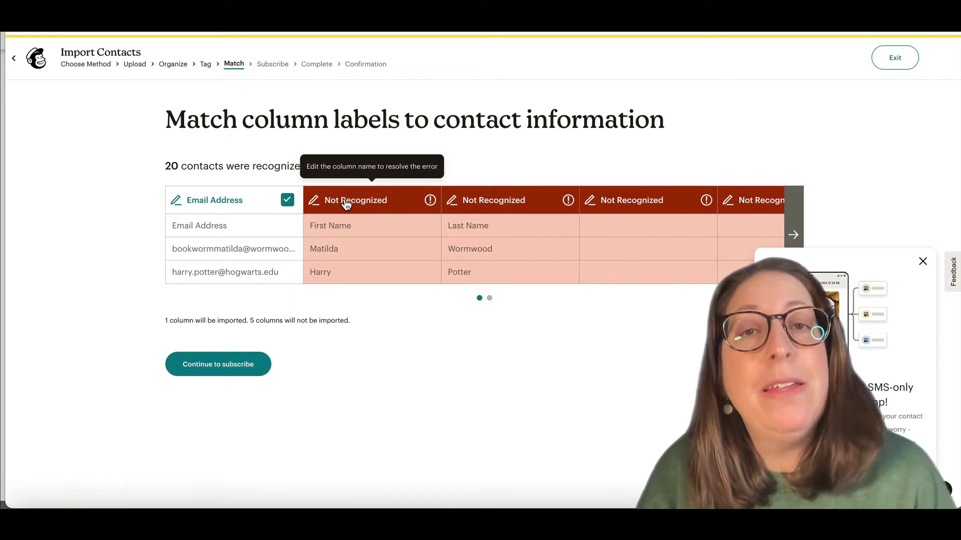
Step: Match the two unrecognized name columns to First Name (FNAME) and Last Name (LNAME), and continue to the subscription settings
{"action": "left_click", "coordinate": [345, 200]}
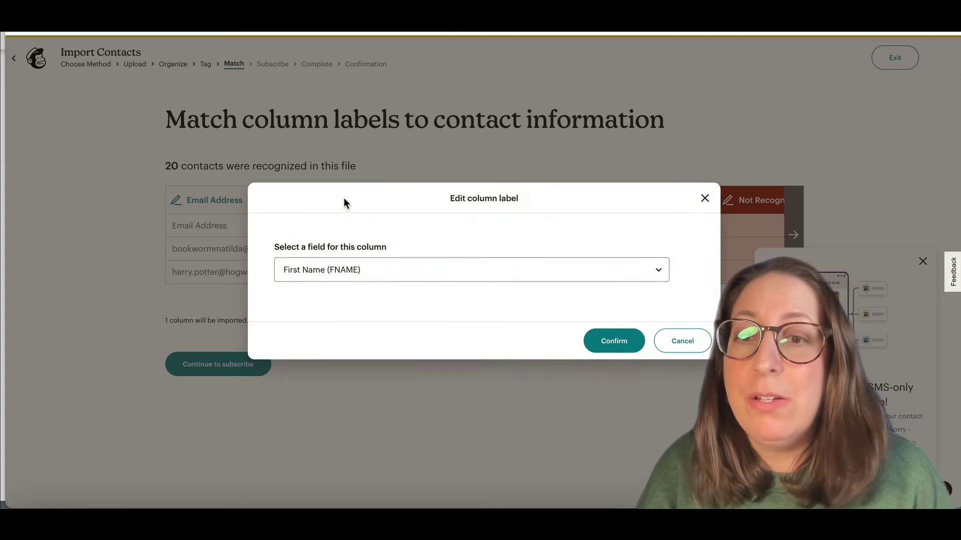
{"action": "left_click", "coordinate": [620, 344]}
{"action": "left_click", "coordinate": [548, 201]}
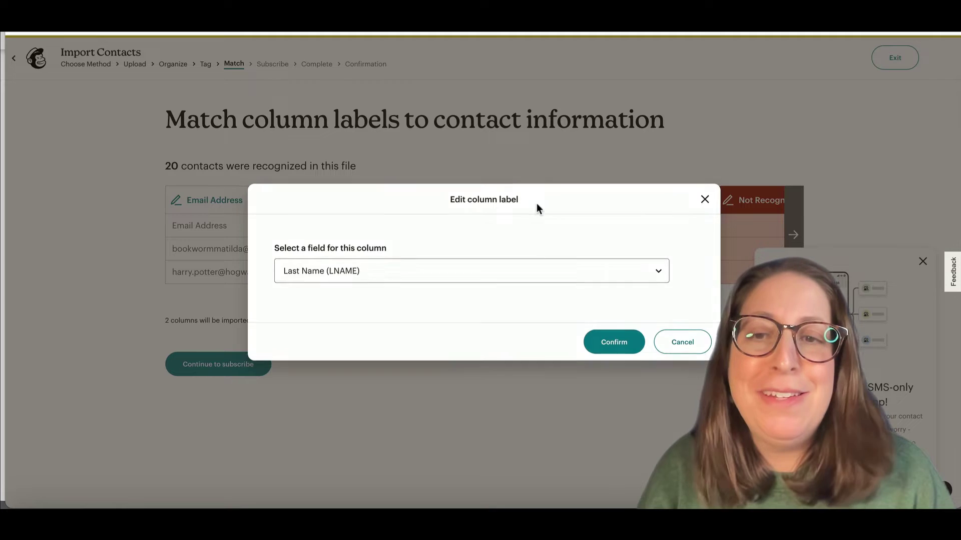
{"action": "left_click", "coordinate": [619, 345]}
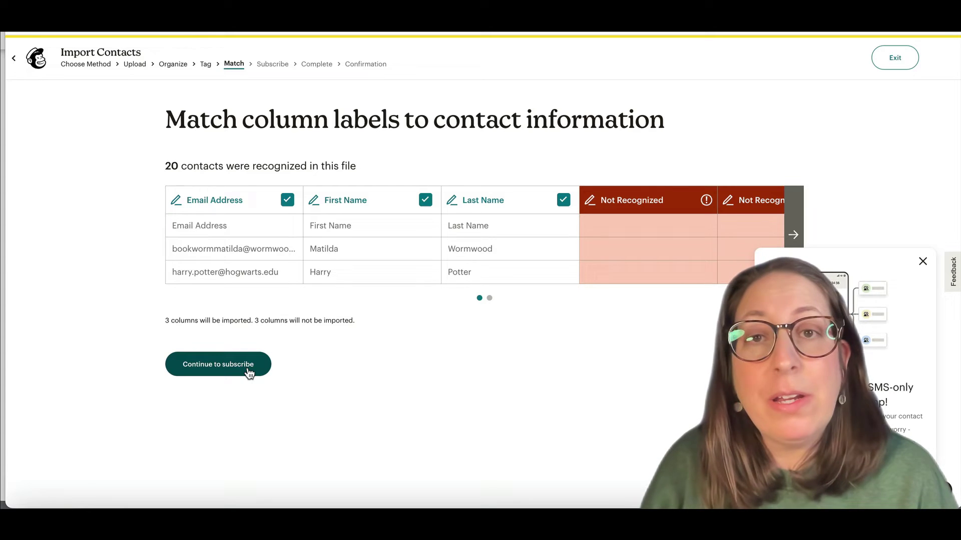
{"action": "left_click", "coordinate": [922, 262]}
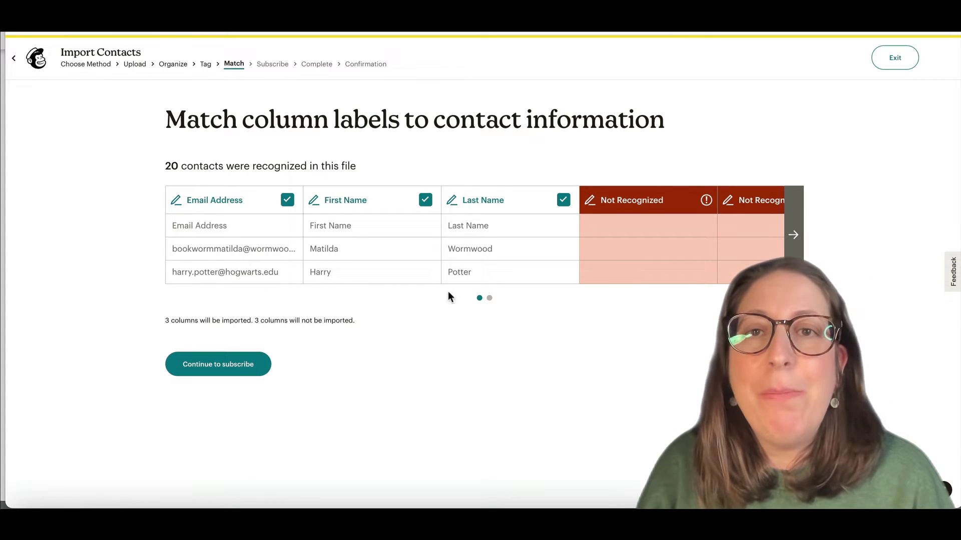
{"action": "left_click", "coordinate": [256, 370]}
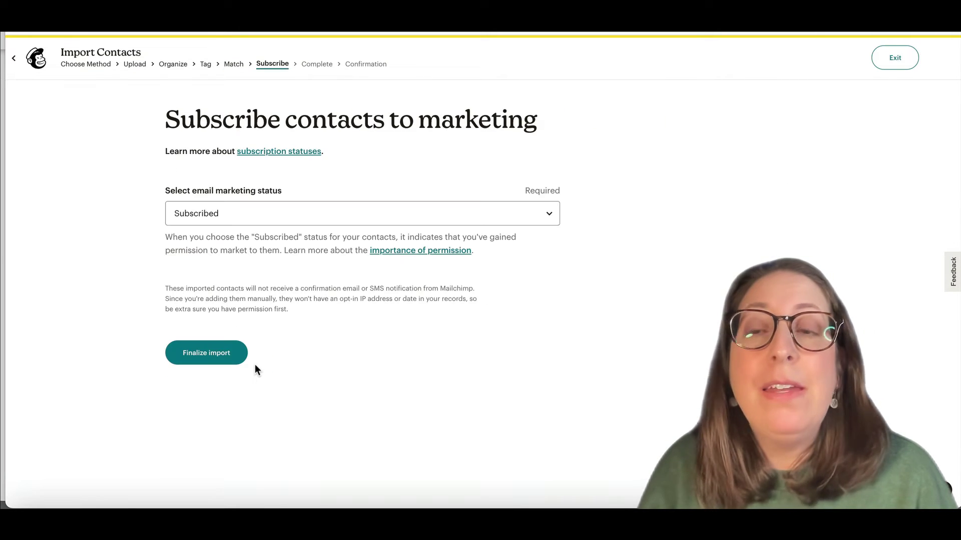
Step: Set the email marketing status of the imported contacts to Non-Subscribed and complete the import
{"action": "left_click", "coordinate": [304, 222]}
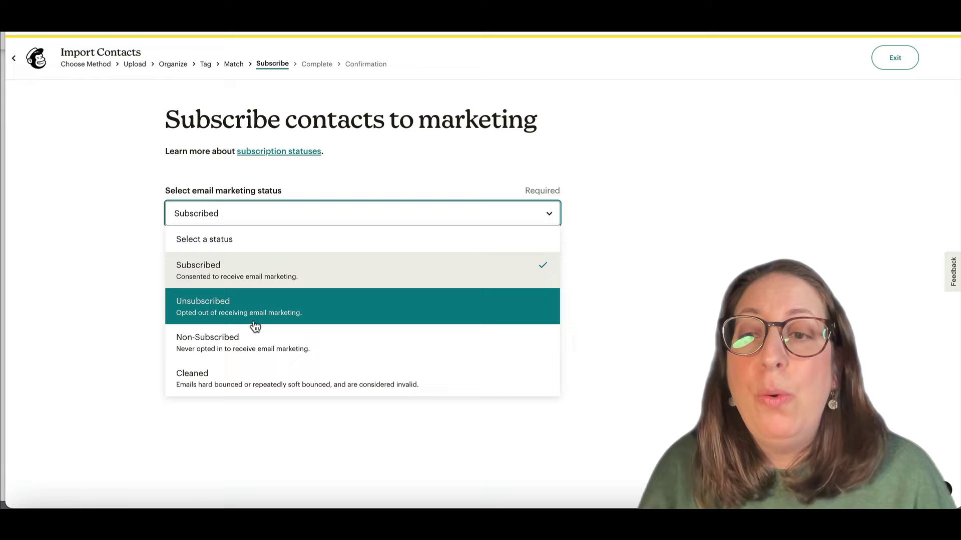
{"action": "left_click", "coordinate": [255, 342]}
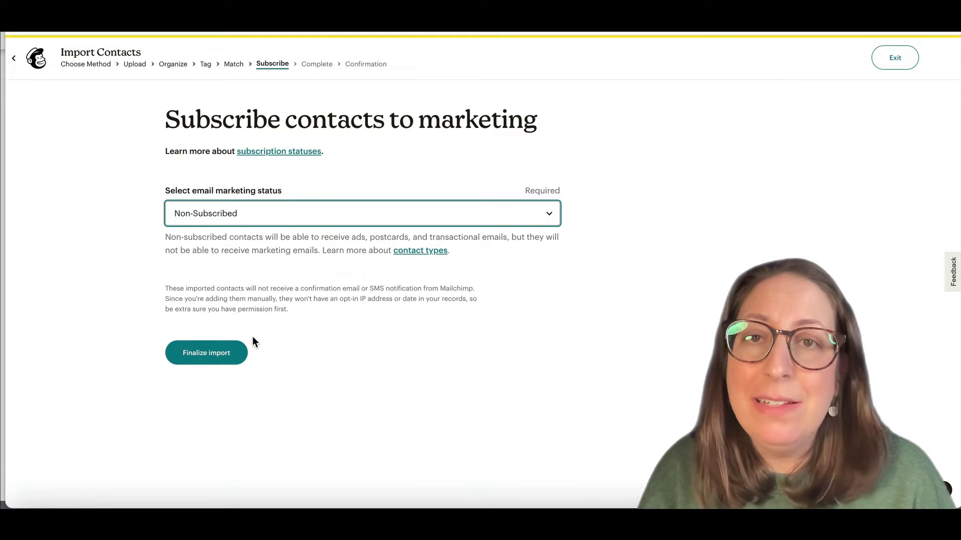
{"action": "left_click", "coordinate": [217, 353]}
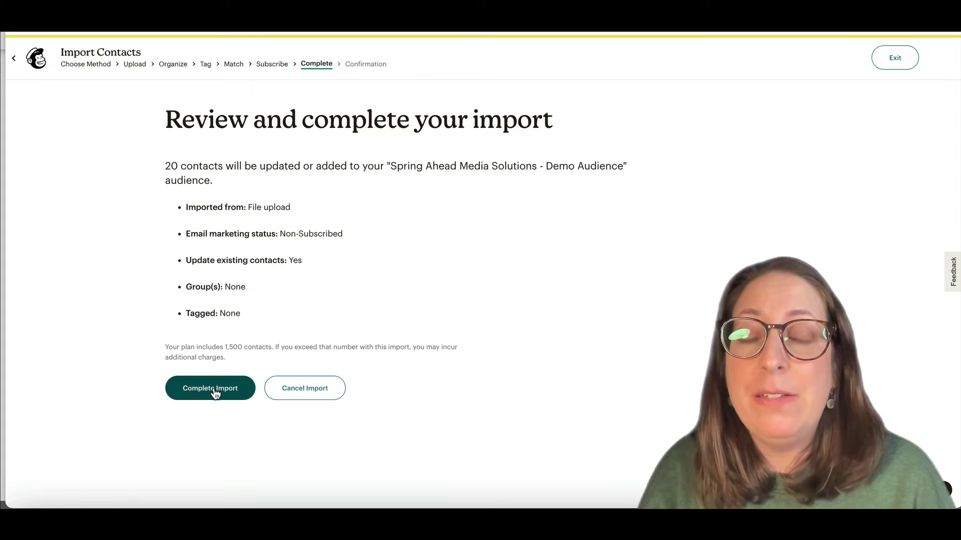
{"action": "left_click", "coordinate": [213, 390]}
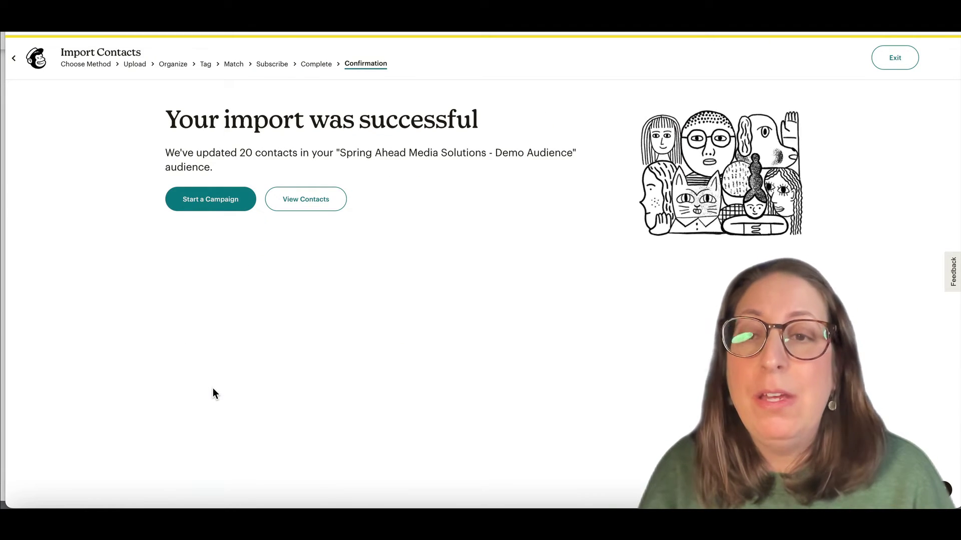
Step: Open the audience's contact list and check the email marketing status of the imported contacts
{"action": "left_click", "coordinate": [316, 206]}
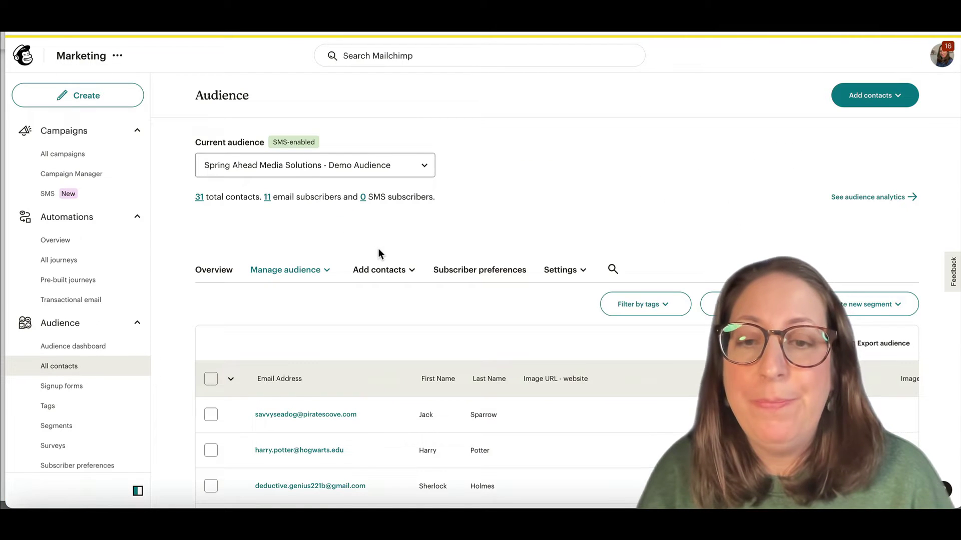
{"action": "scroll", "coordinate": [379, 254], "scroll_direction": "down", "scroll_amount": 3}
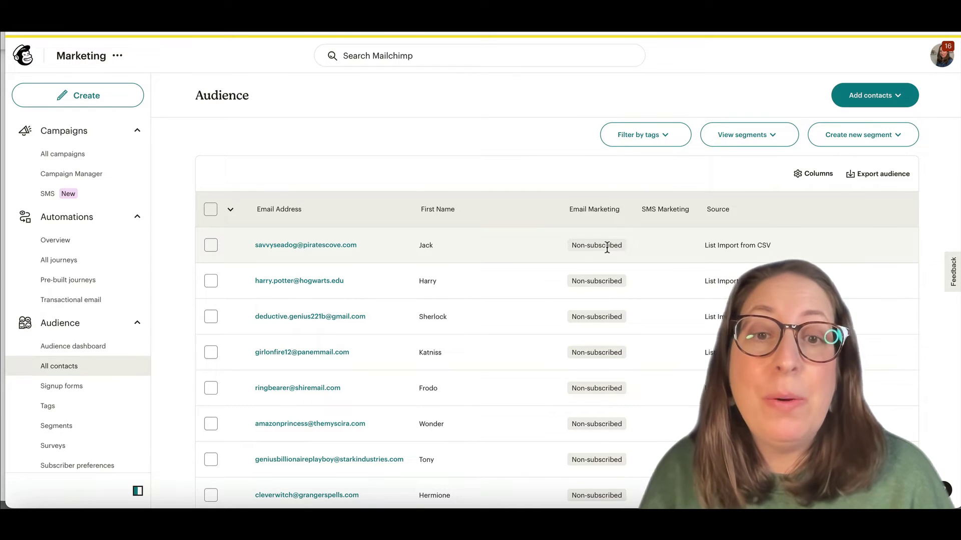
{"action": "scroll", "coordinate": [606, 247], "scroll_direction": "down", "scroll_amount": 10}
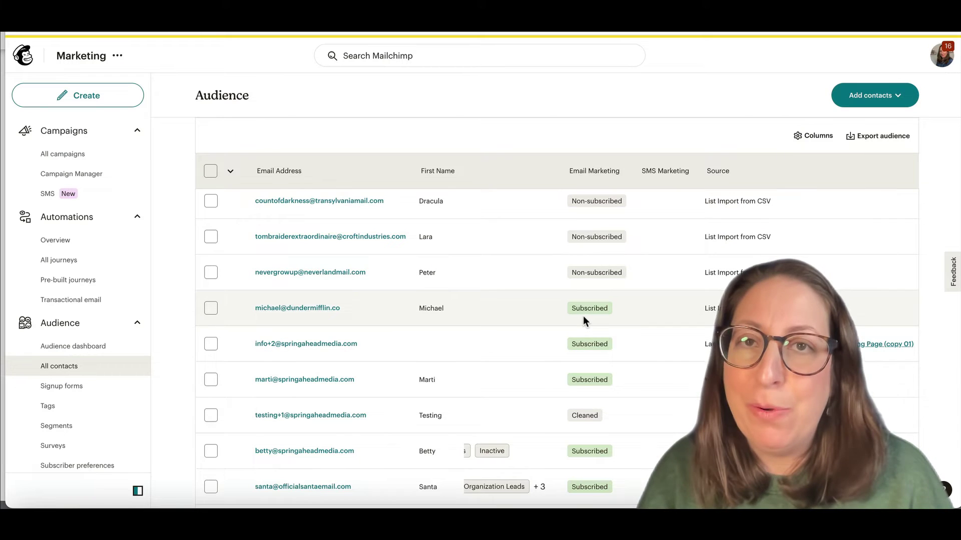
{"action": "scroll", "coordinate": [583, 316], "scroll_direction": "up", "scroll_amount": 10}
{"action": "scroll", "coordinate": [584, 316], "scroll_direction": "up", "scroll_amount": 3}
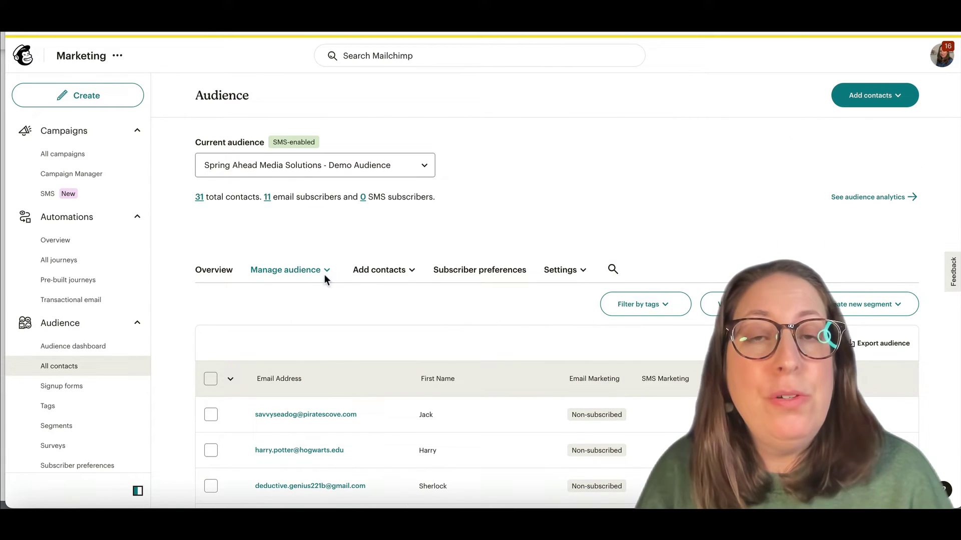
Step: Undo the most recent CSV import from the audience's import history, confirming with UNDO
{"action": "scroll", "coordinate": [298, 253], "scroll_direction": "down", "scroll_amount": 1}
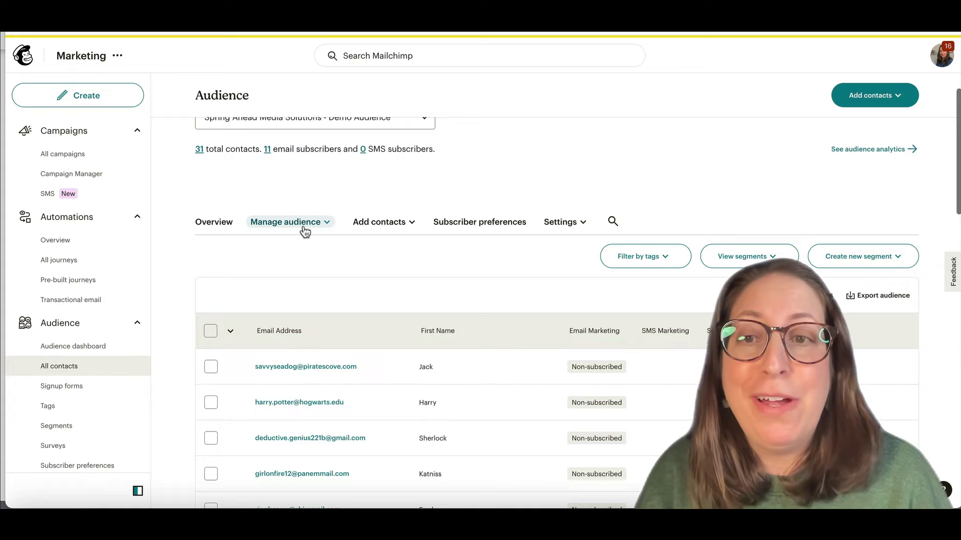
{"action": "left_click", "coordinate": [273, 225]}
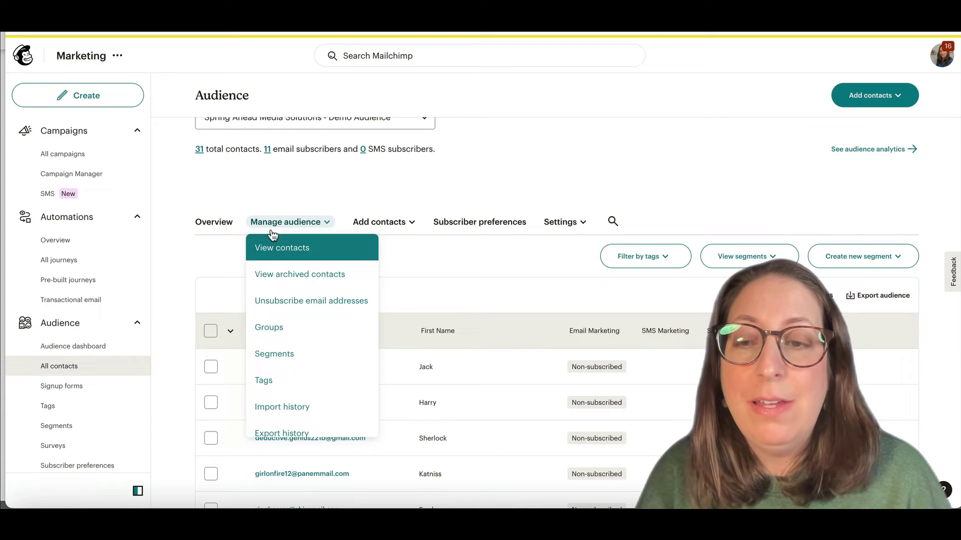
{"action": "scroll", "coordinate": [275, 275], "scroll_direction": "down", "scroll_amount": 2}
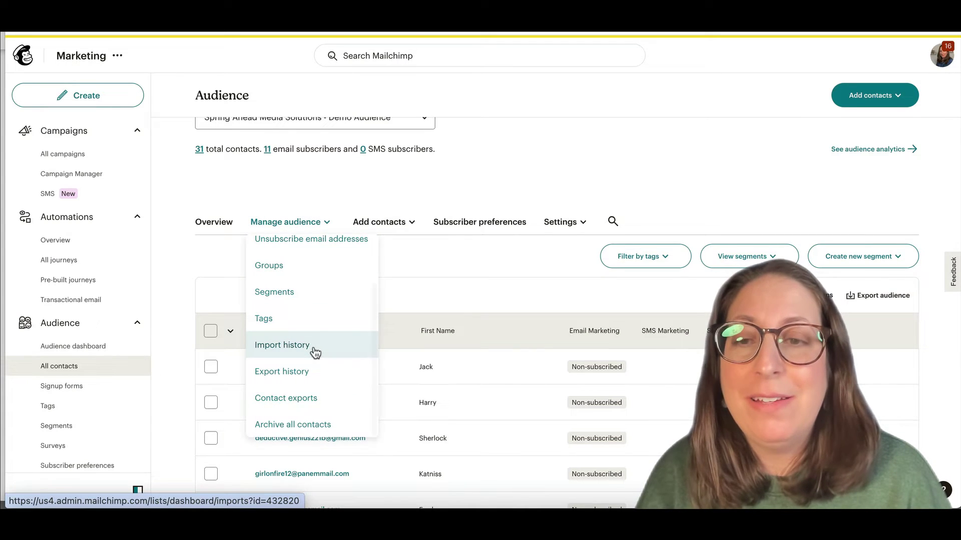
{"action": "left_click", "coordinate": [309, 347]}
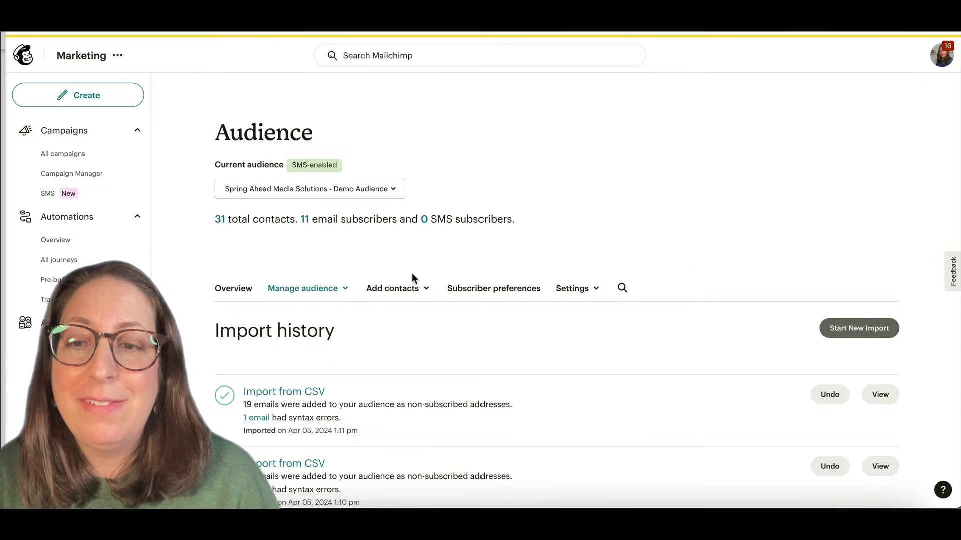
{"action": "scroll", "coordinate": [412, 278], "scroll_direction": "down", "scroll_amount": 2}
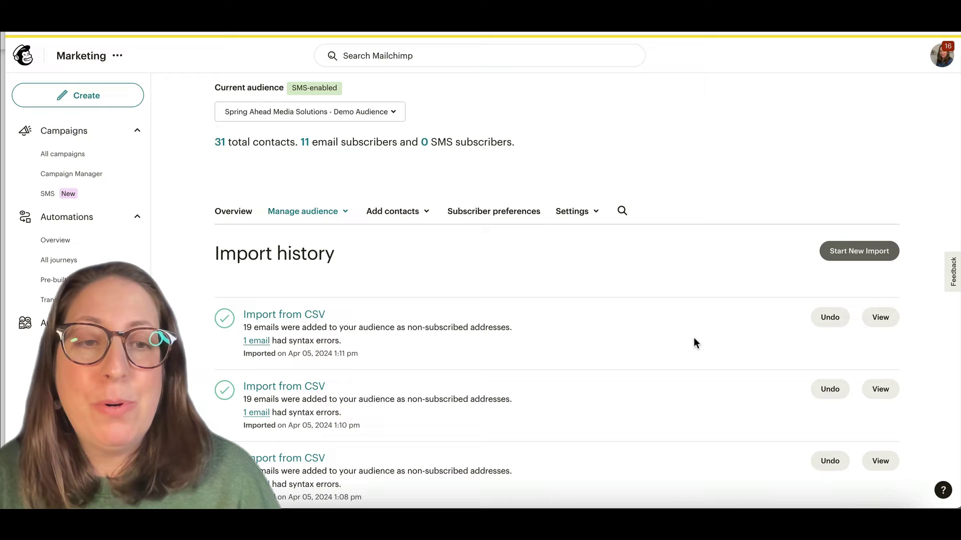
{"action": "scroll", "coordinate": [761, 325], "scroll_direction": "down", "scroll_amount": 1}
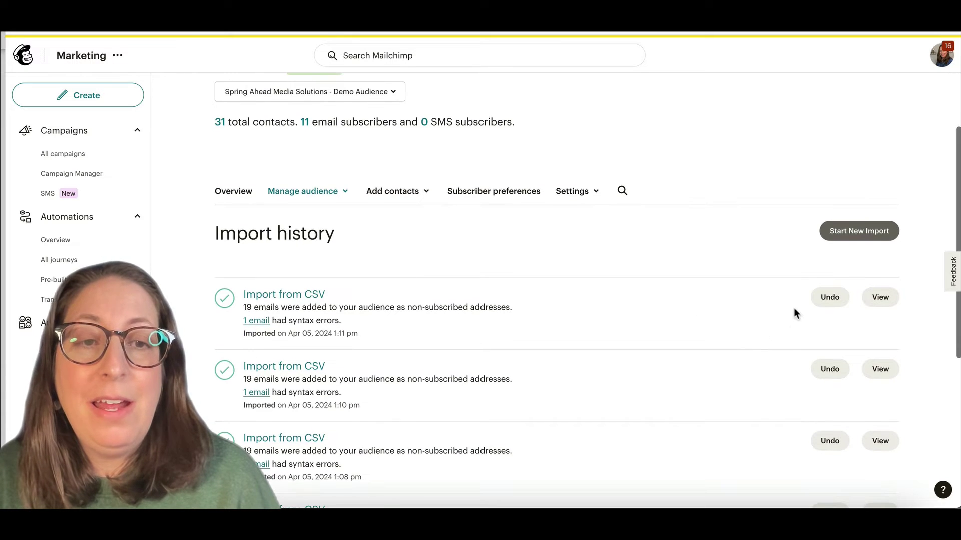
{"action": "left_click", "coordinate": [826, 301]}
{"action": "type", "text": "U"}
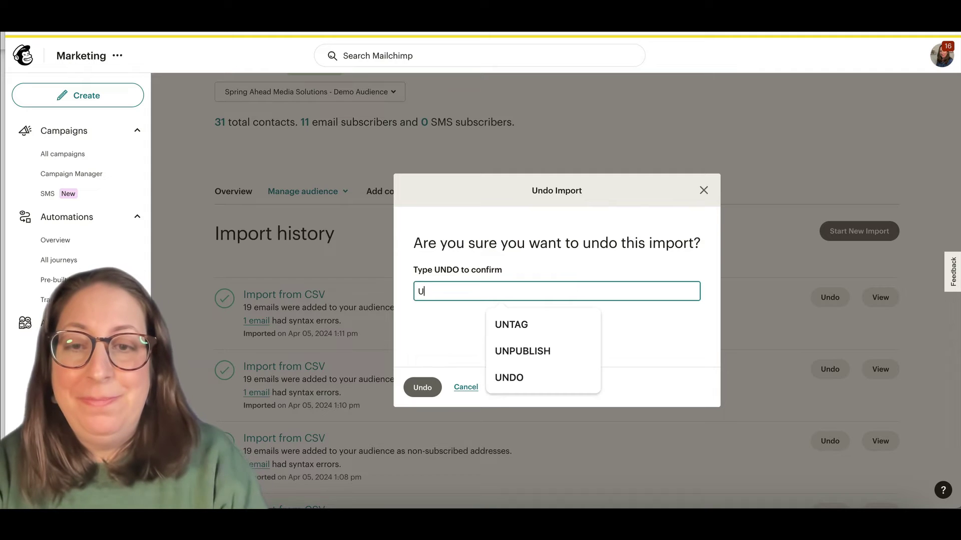
{"action": "type", "text": "NDO"}
{"action": "left_click", "coordinate": [421, 390]}
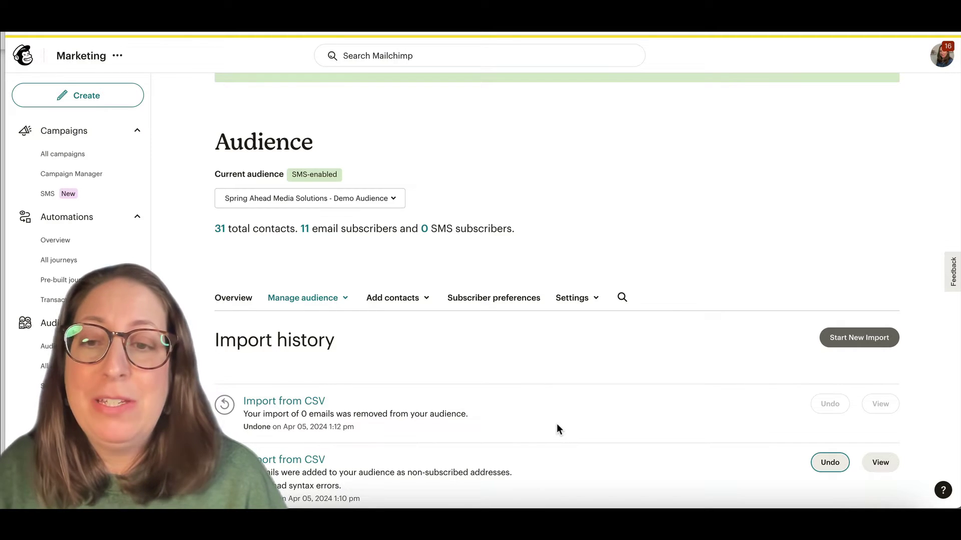
Step: Look through the older entries in the import history and check which ones can be undone
{"action": "scroll", "coordinate": [814, 323], "scroll_direction": "up", "scroll_amount": 1}
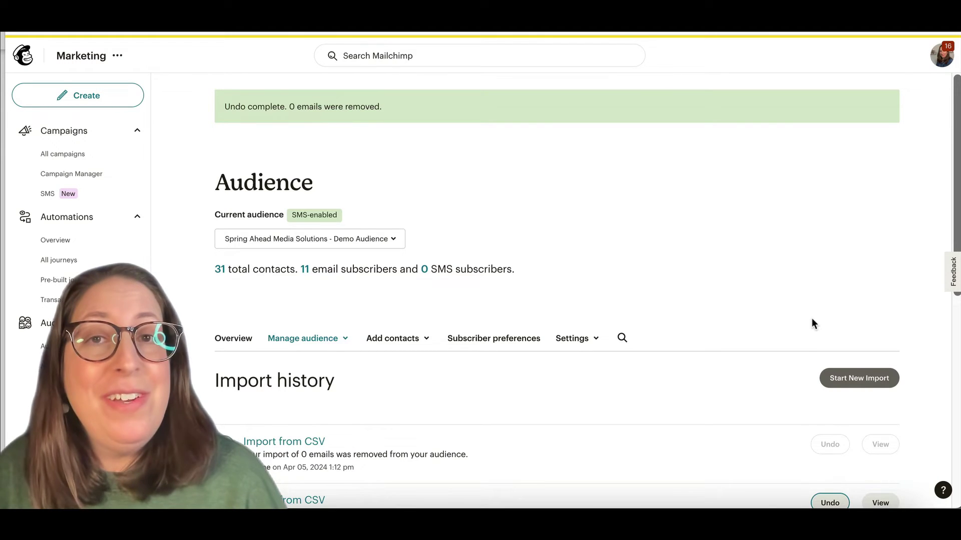
{"action": "scroll", "coordinate": [812, 317], "scroll_direction": "down", "scroll_amount": 5}
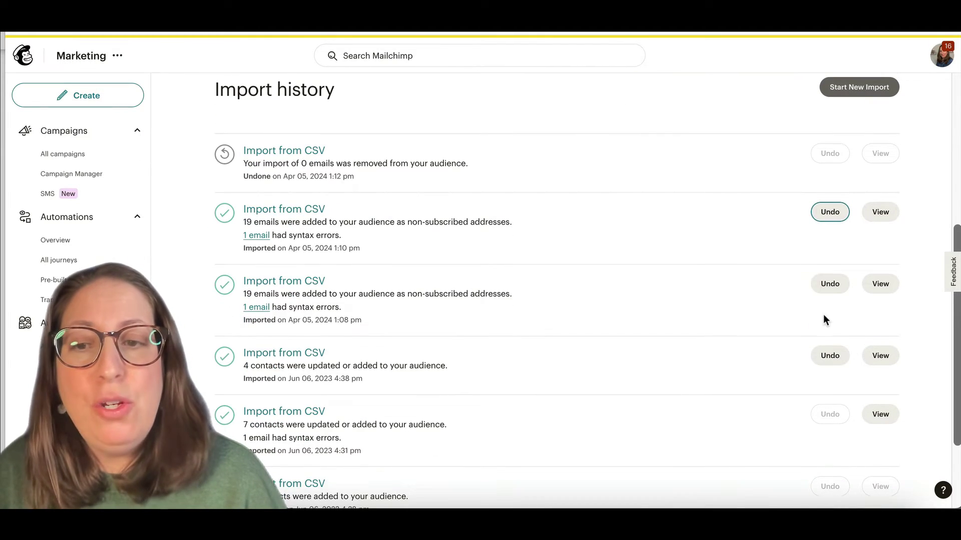
{"action": "scroll", "coordinate": [826, 320], "scroll_direction": "down", "scroll_amount": 2}
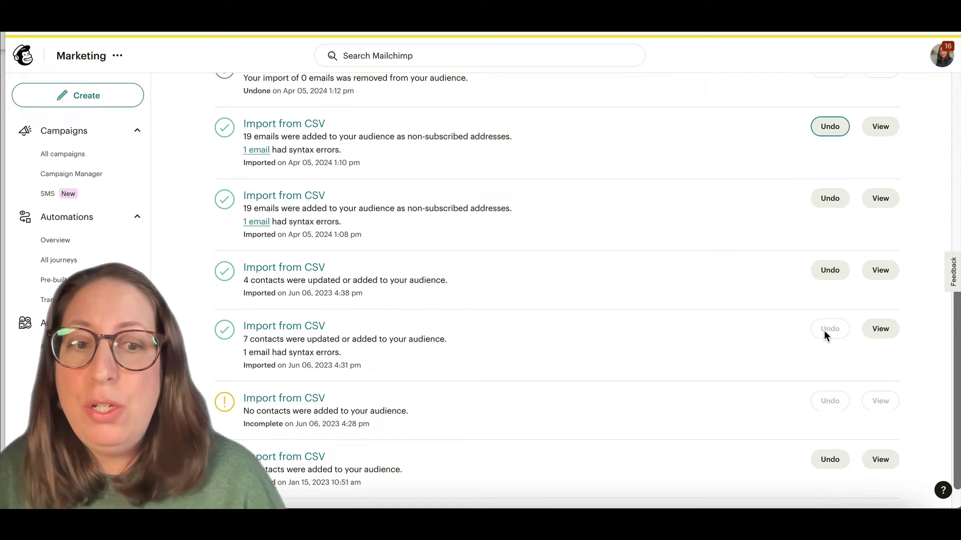
{"action": "scroll", "coordinate": [824, 333], "scroll_direction": "down", "scroll_amount": 1}
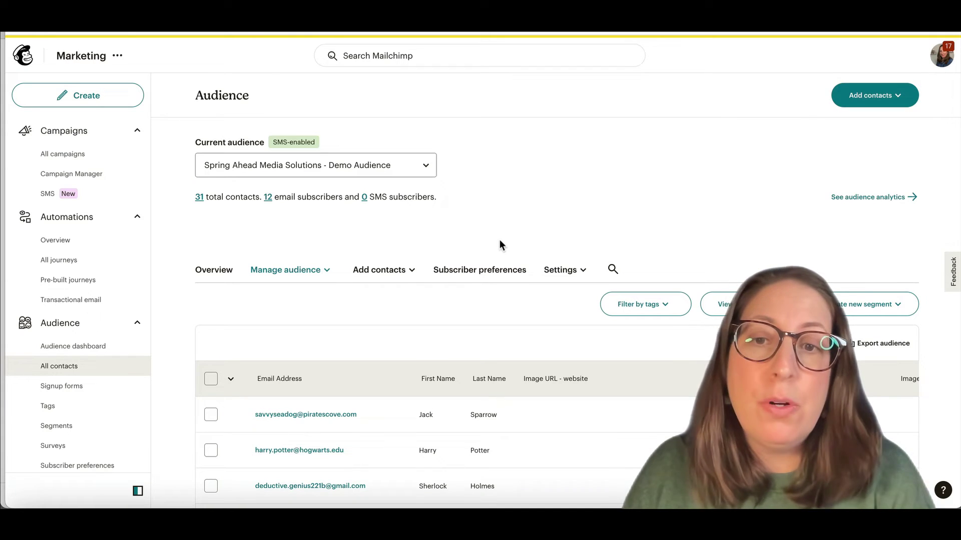
Step: Add a single subscriber with the contact's email address, confirming email permission and allowing an existing profile to be updated
{"action": "left_click", "coordinate": [378, 275]}
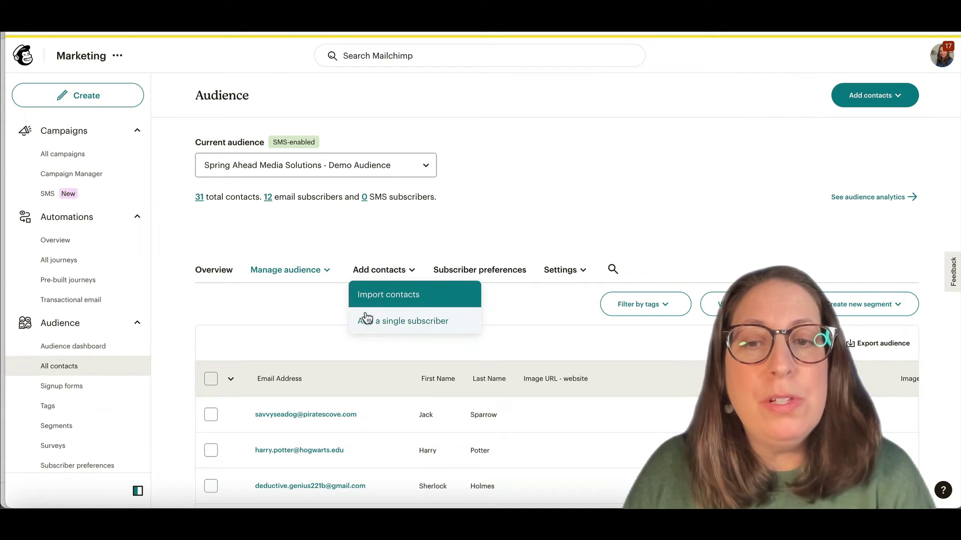
{"action": "left_click", "coordinate": [412, 321]}
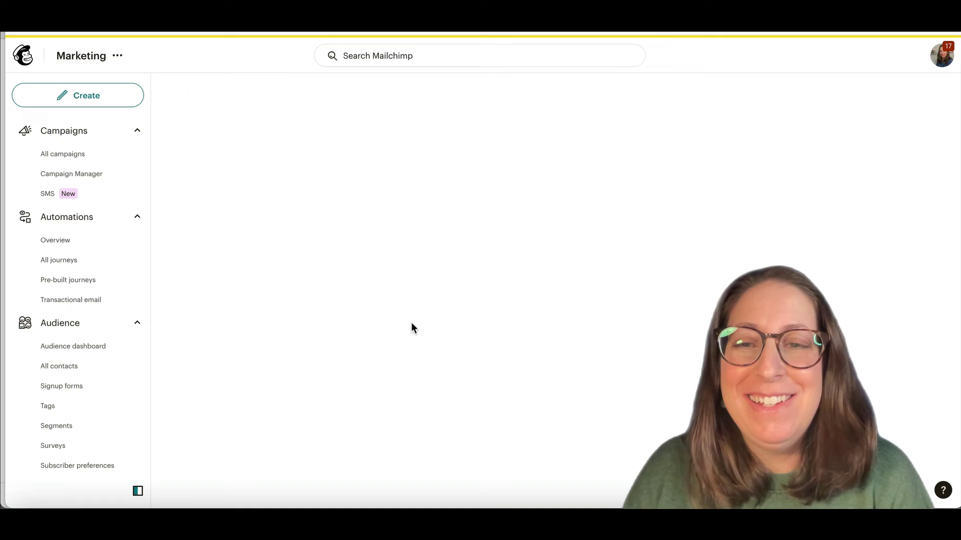
{"action": "key", "text": "ctrl+v"}
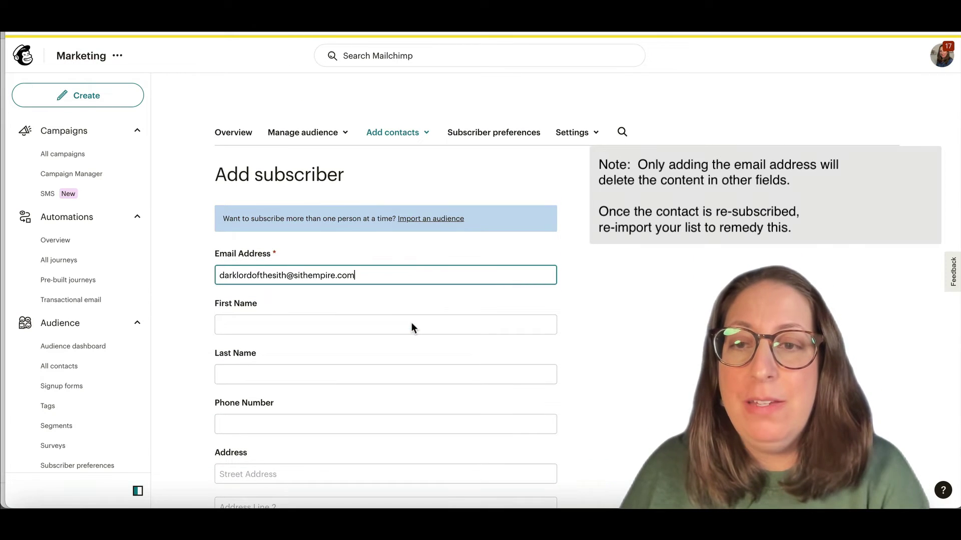
{"action": "scroll", "coordinate": [411, 322], "scroll_direction": "down", "scroll_amount": 1}
{"action": "scroll", "coordinate": [410, 322], "scroll_direction": "down", "scroll_amount": 13}
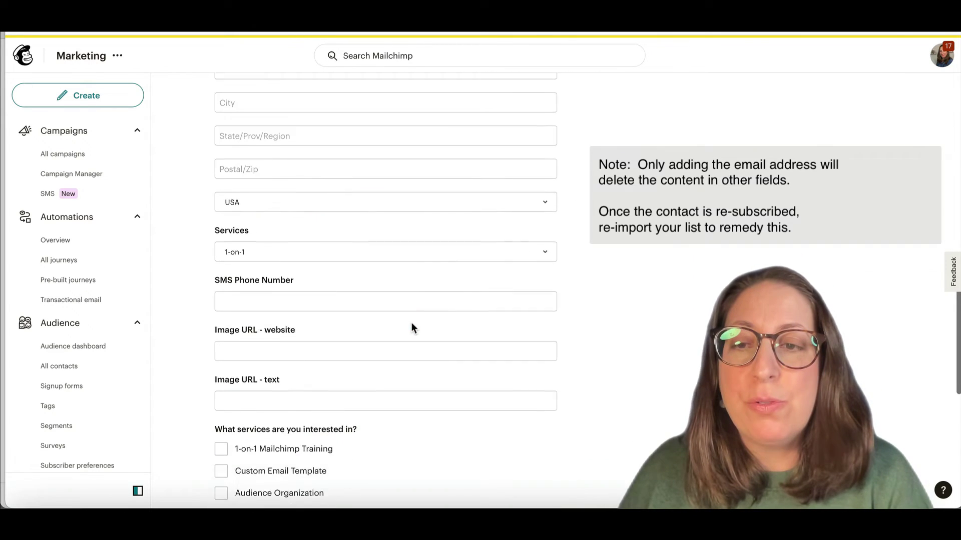
{"action": "scroll", "coordinate": [410, 327], "scroll_direction": "down", "scroll_amount": 2}
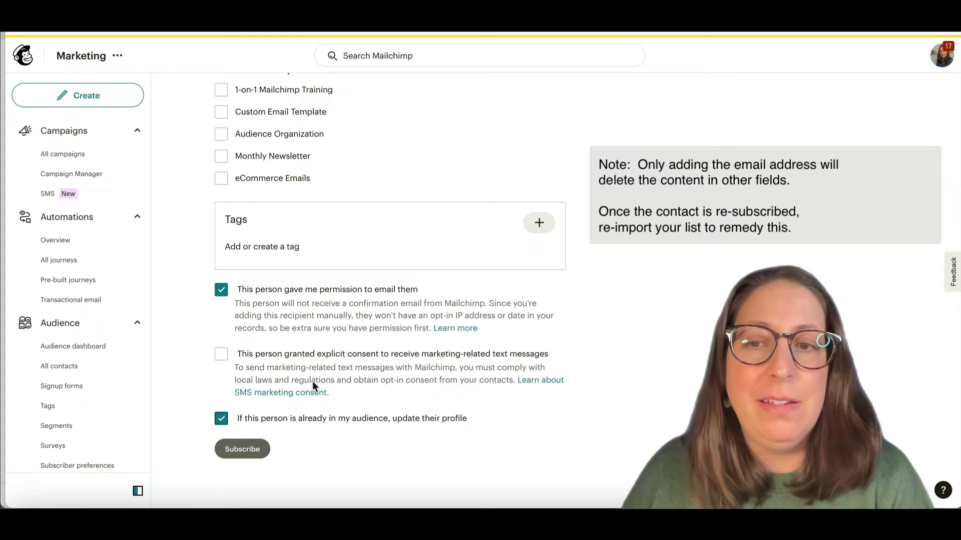
{"action": "left_click", "coordinate": [244, 449]}
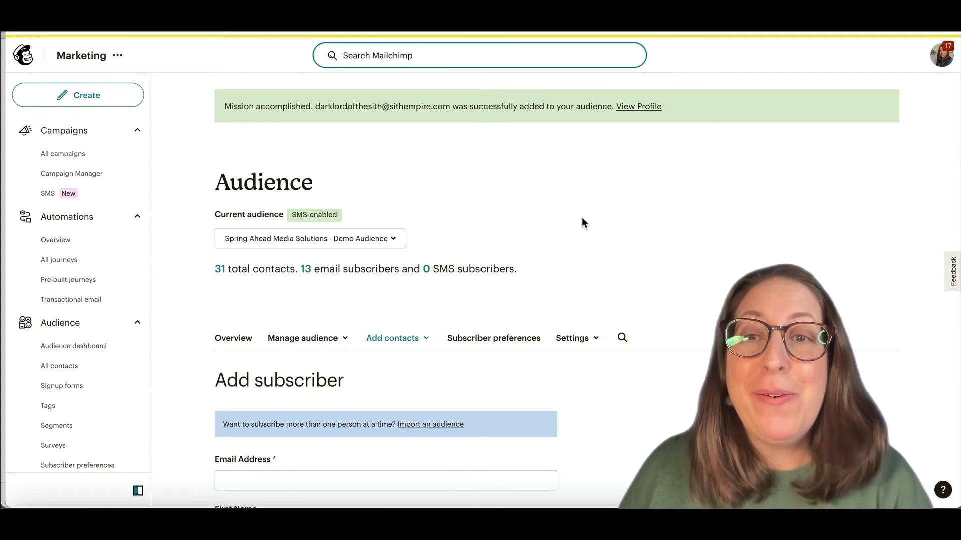
Step: Search Mailchimp for the added contact's email address and check its subscription status
{"action": "left_click", "coordinate": [464, 56]}
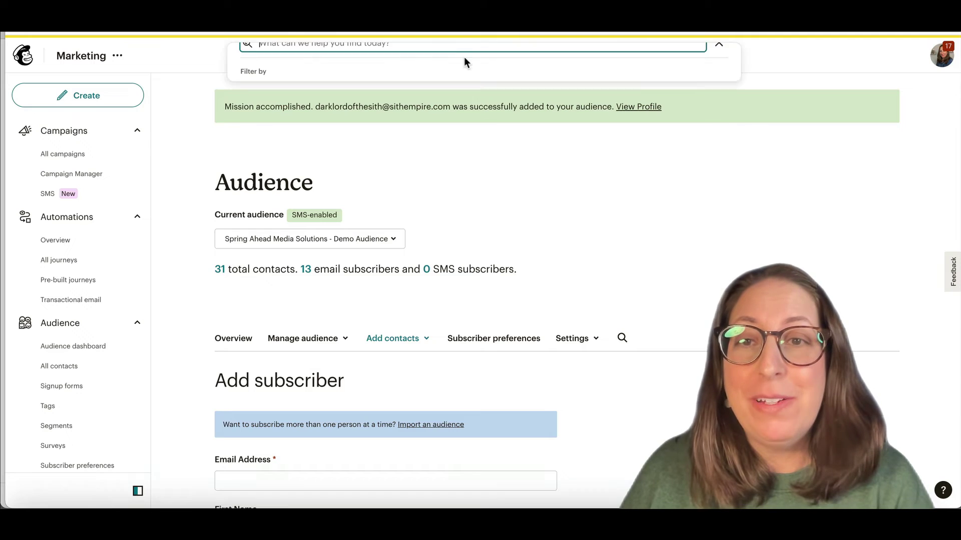
{"action": "key", "text": "ctrl+v"}
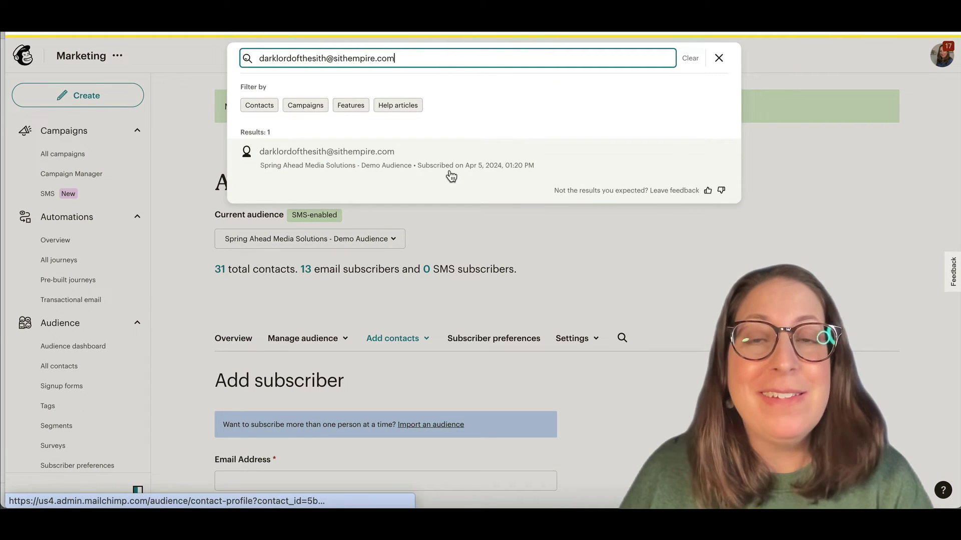
{"action": "left_click", "coordinate": [478, 230]}
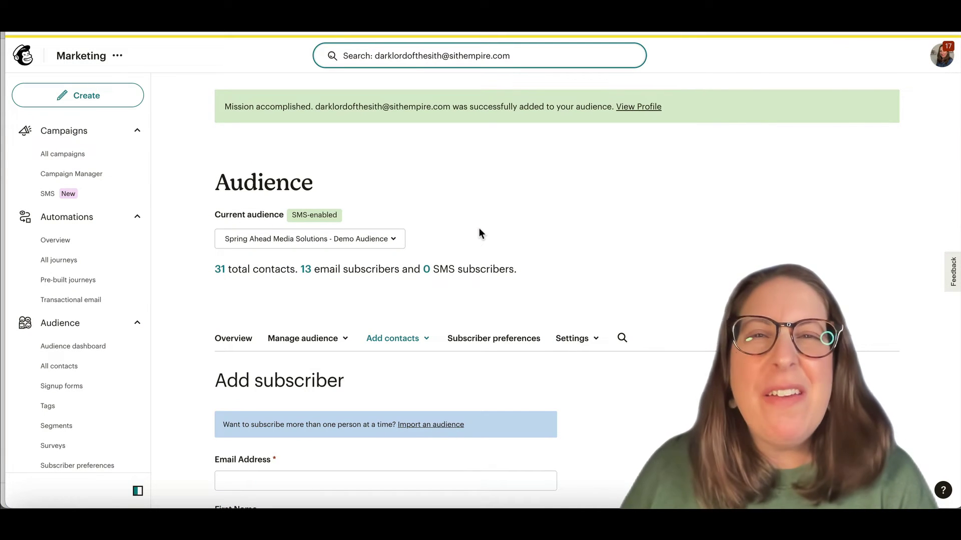
{"action": "scroll", "coordinate": [479, 233], "scroll_direction": "down", "scroll_amount": 5}
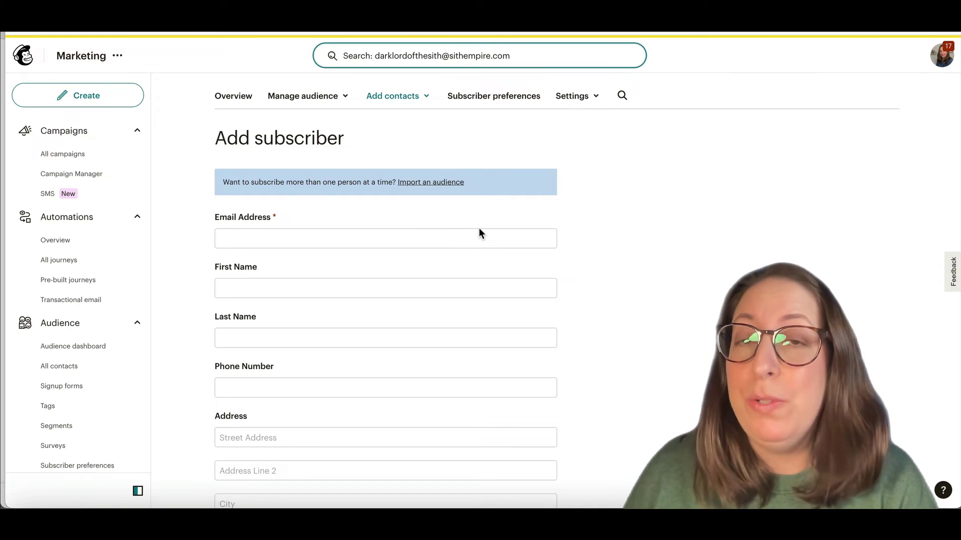
{"action": "scroll", "coordinate": [479, 231], "scroll_direction": "up", "scroll_amount": 2}
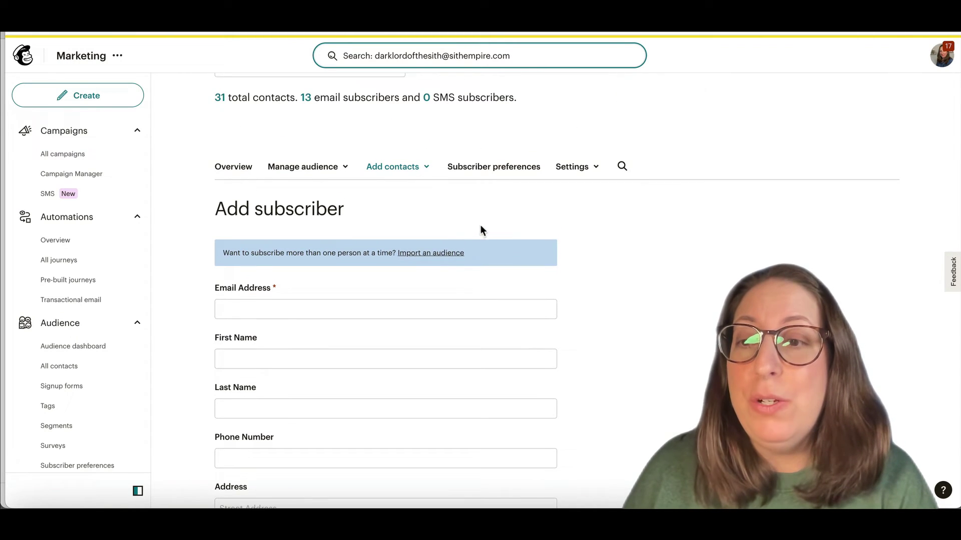
Step: Open the audience's signup form in the form builder, visit its signup form URL and look through the hosted form's fields
{"action": "left_click", "coordinate": [79, 391]}
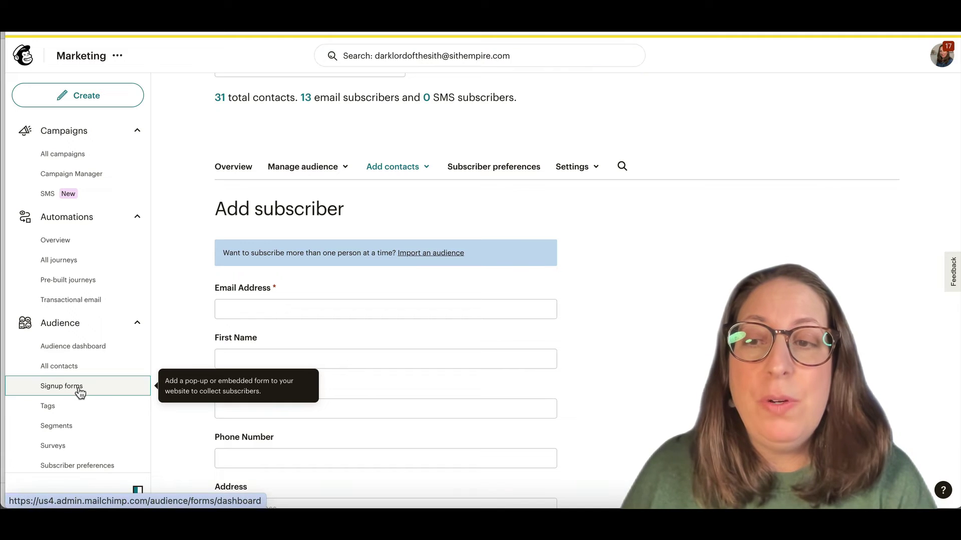
{"action": "scroll", "coordinate": [263, 306], "scroll_direction": "down", "scroll_amount": 3}
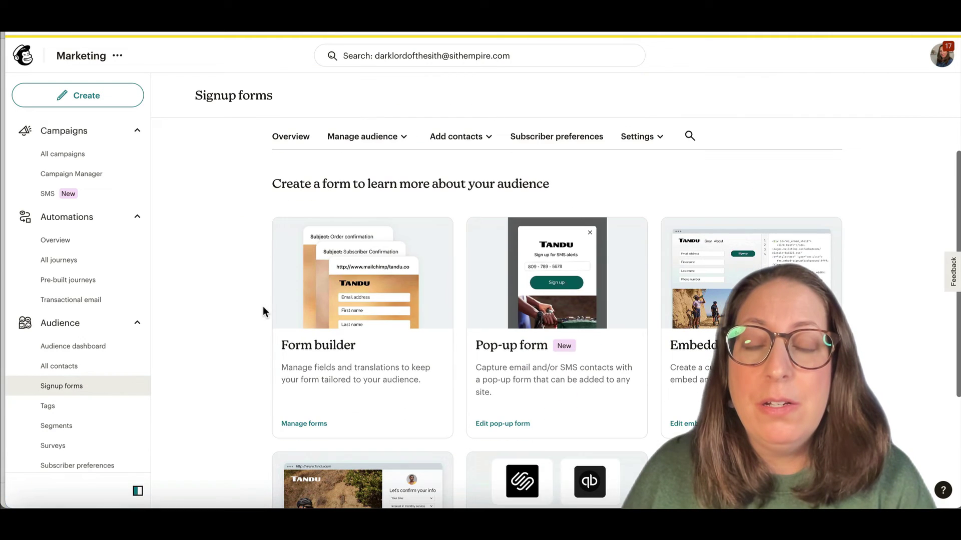
{"action": "left_click", "coordinate": [323, 350]}
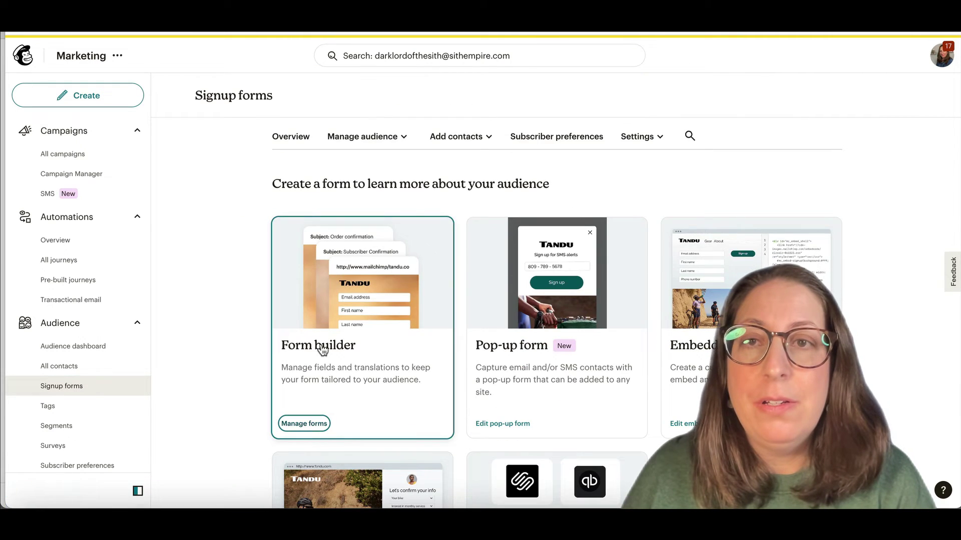
{"action": "scroll", "coordinate": [320, 347], "scroll_direction": "down", "scroll_amount": 5}
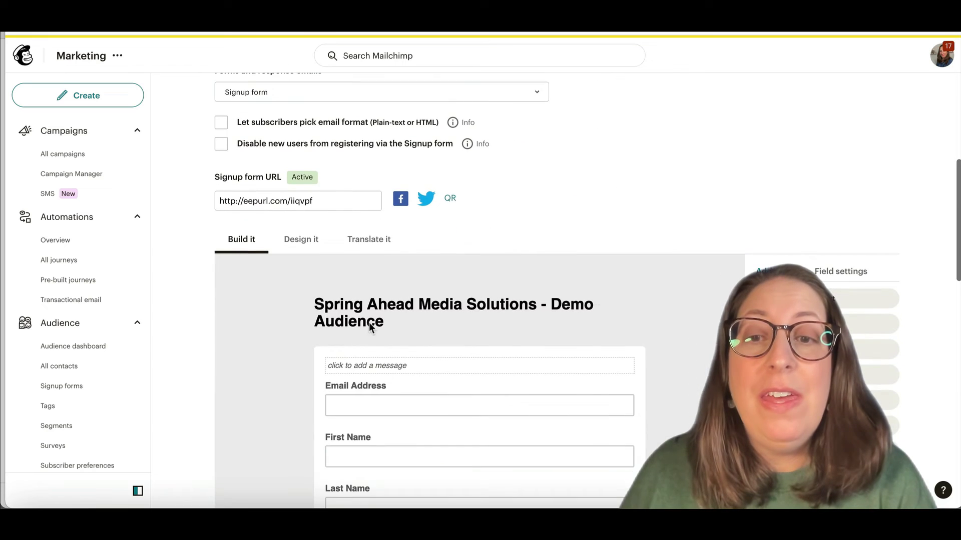
{"action": "left_click", "coordinate": [378, 206]}
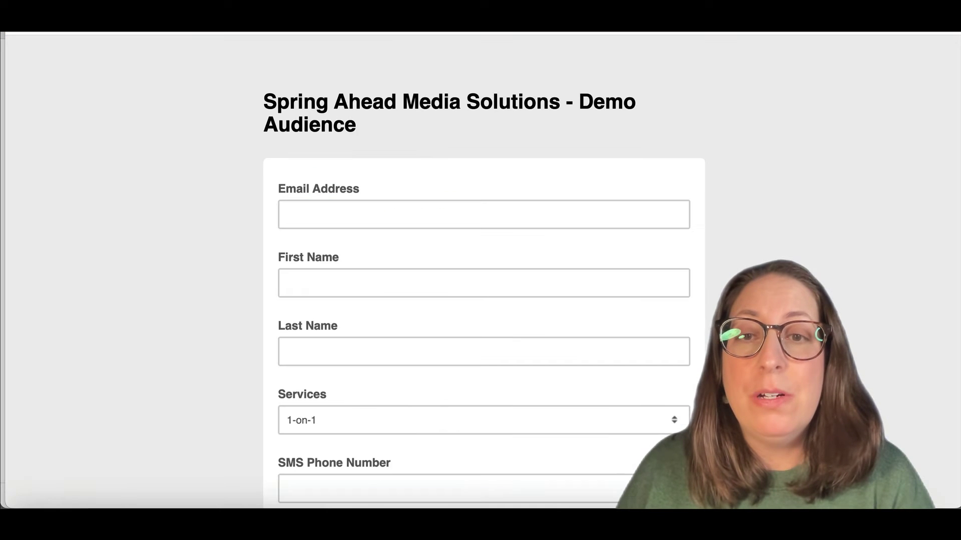
{"action": "scroll", "coordinate": [627, 177], "scroll_direction": "down", "scroll_amount": 4}
{"action": "scroll", "coordinate": [627, 178], "scroll_direction": "up", "scroll_amount": 4}
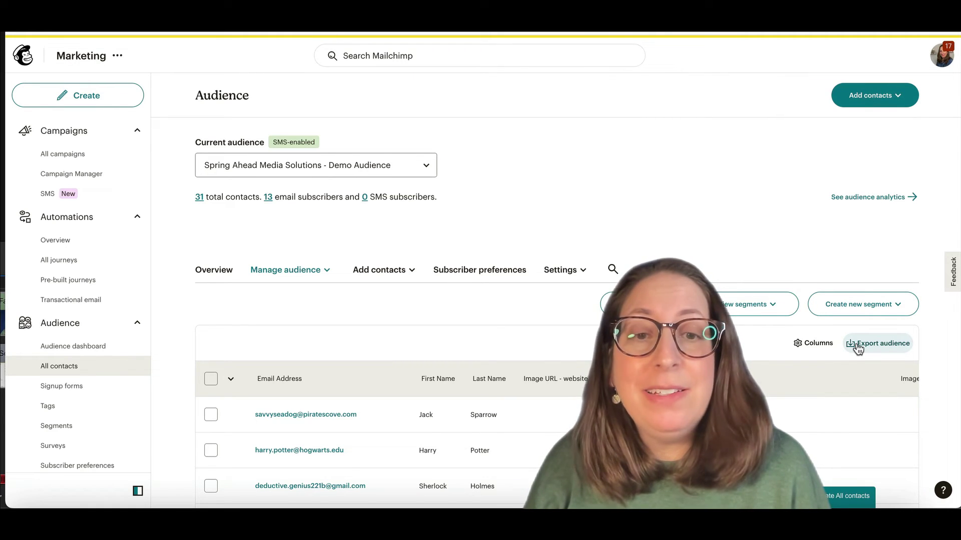
Step: Go from the audience dashboard to the list of all audiences and open the form for creating a new audience
{"action": "left_click", "coordinate": [70, 356]}
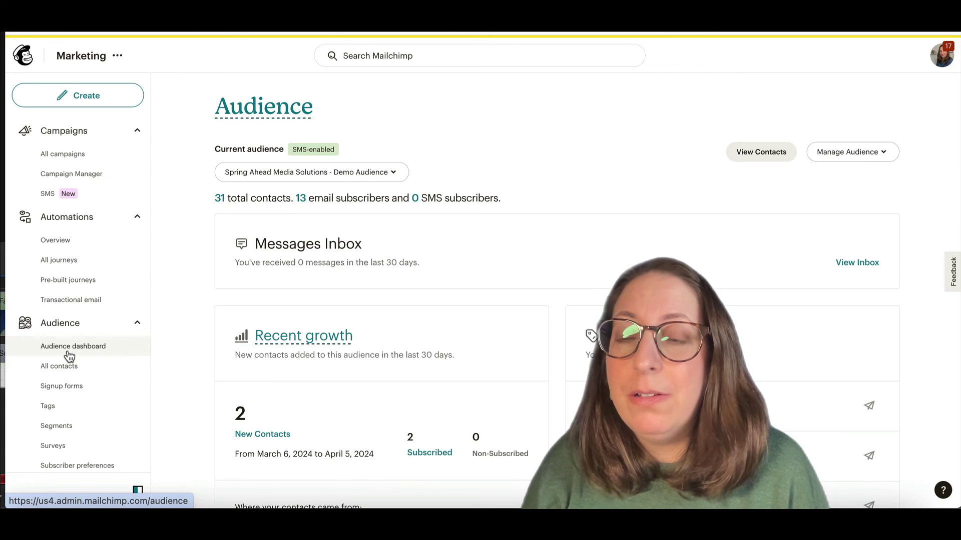
{"action": "left_click", "coordinate": [864, 165]}
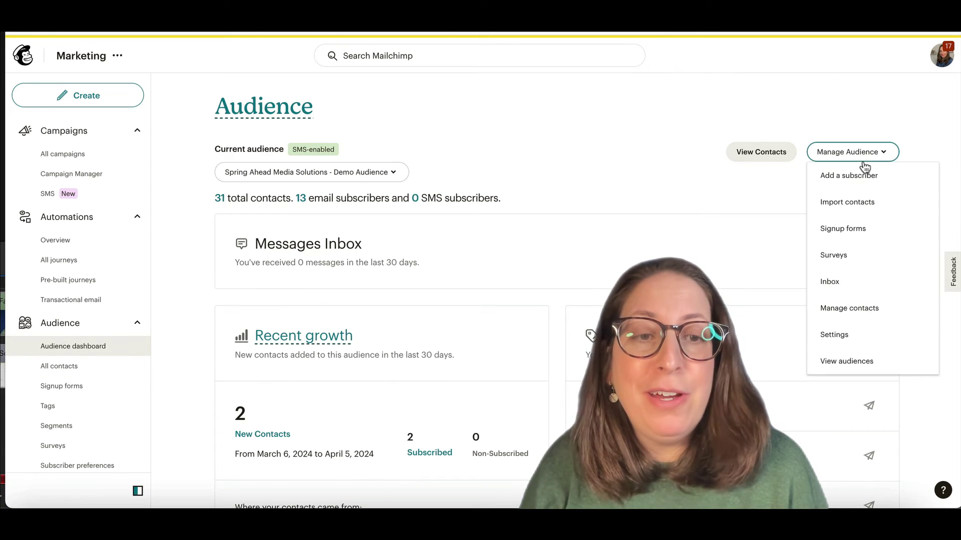
{"action": "left_click", "coordinate": [825, 368]}
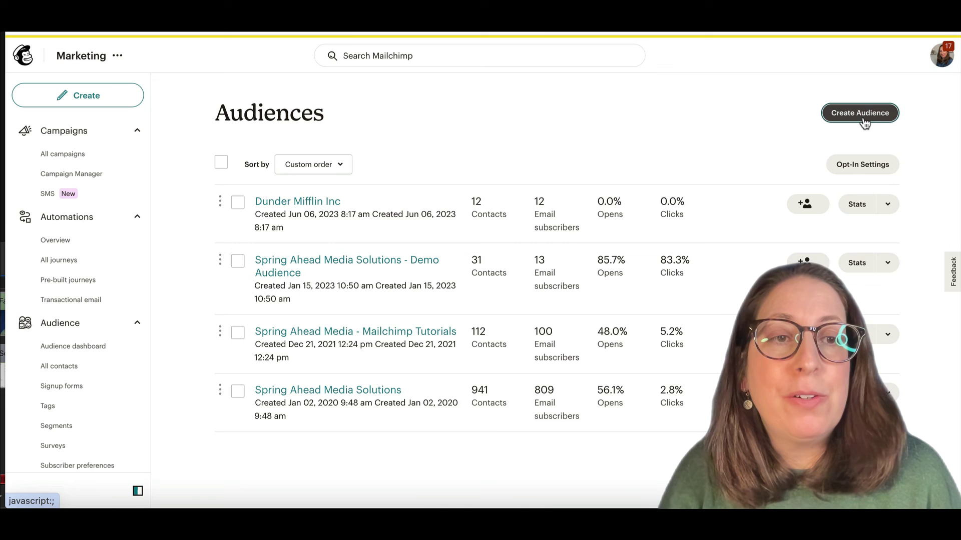
{"action": "left_click", "coordinate": [861, 113]}
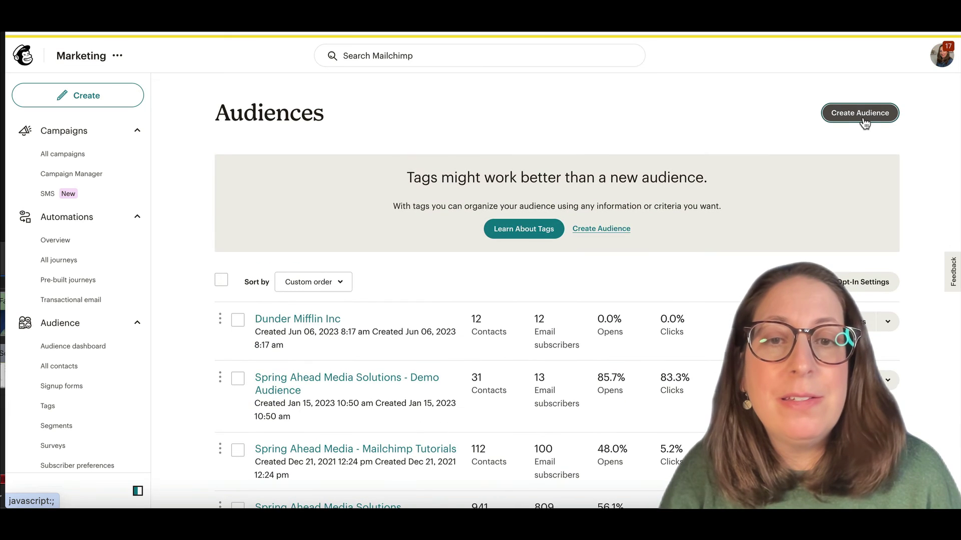
{"action": "left_click", "coordinate": [601, 229]}
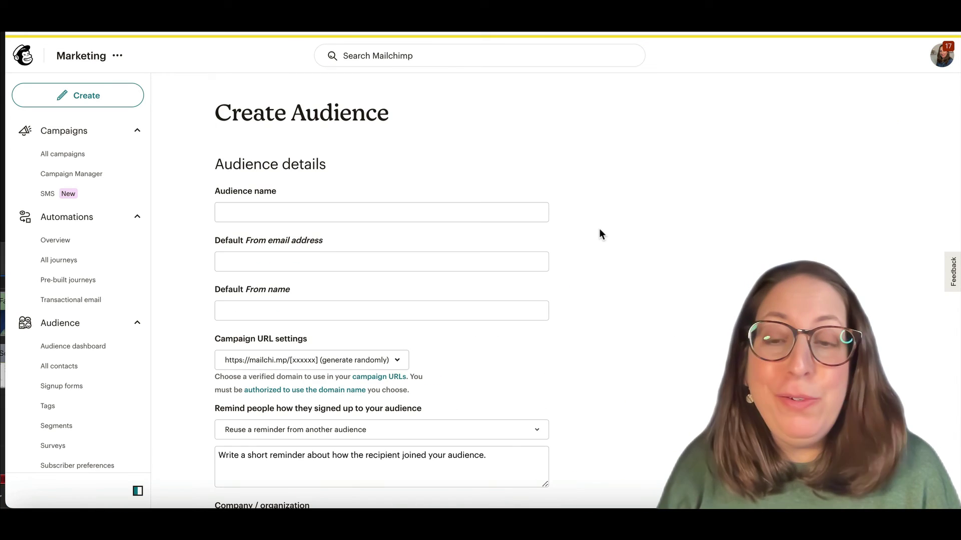